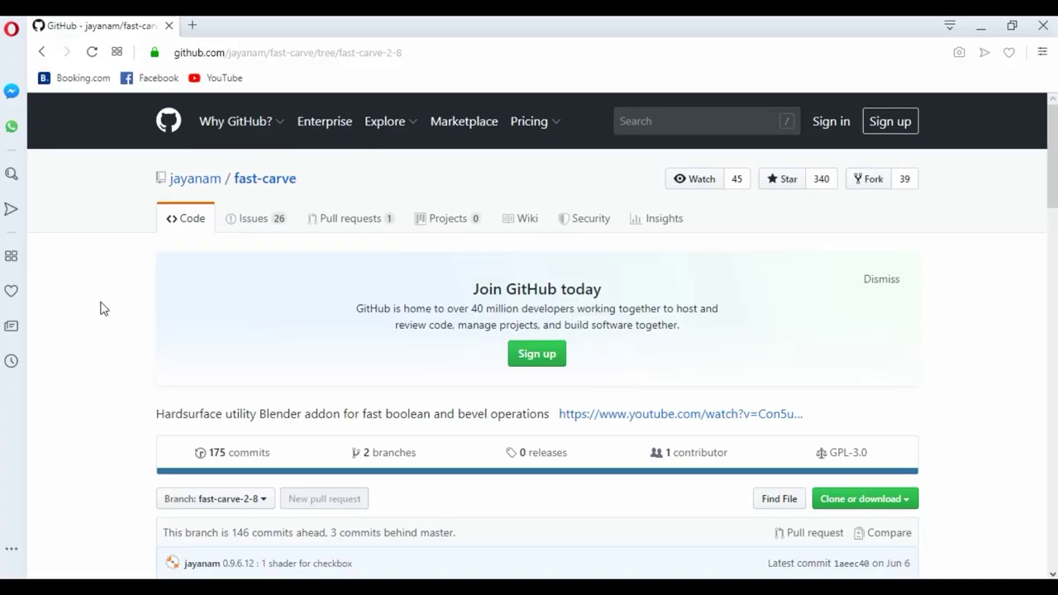
Step: Switch the fast-carve repository to the fast-carve-2-8 branch and scroll to its file list
left_click(108, 303)
scroll(112, 307, "down", 1)
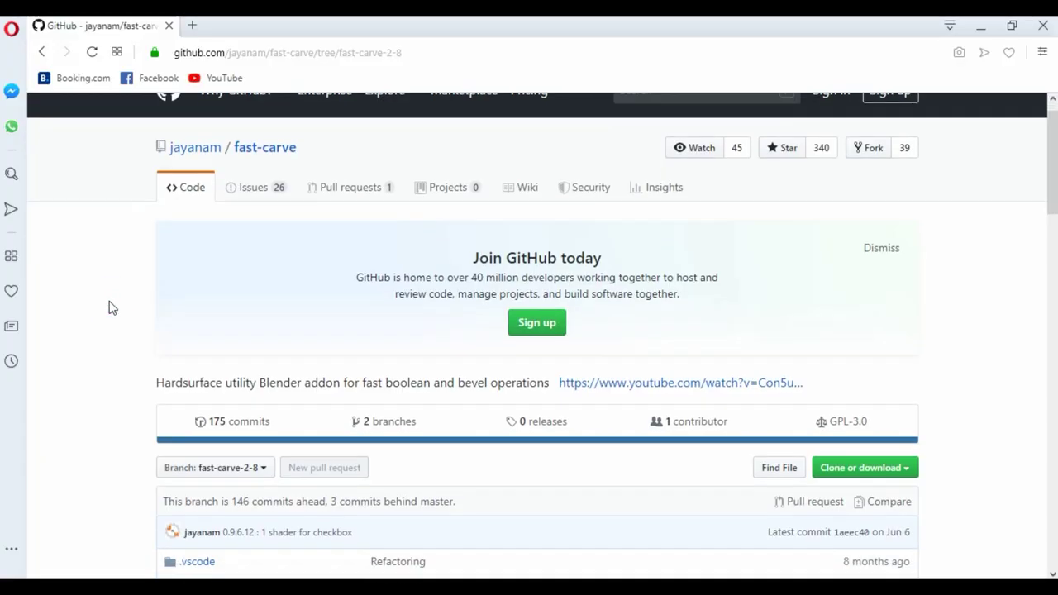
scroll(112, 307, "up", 1)
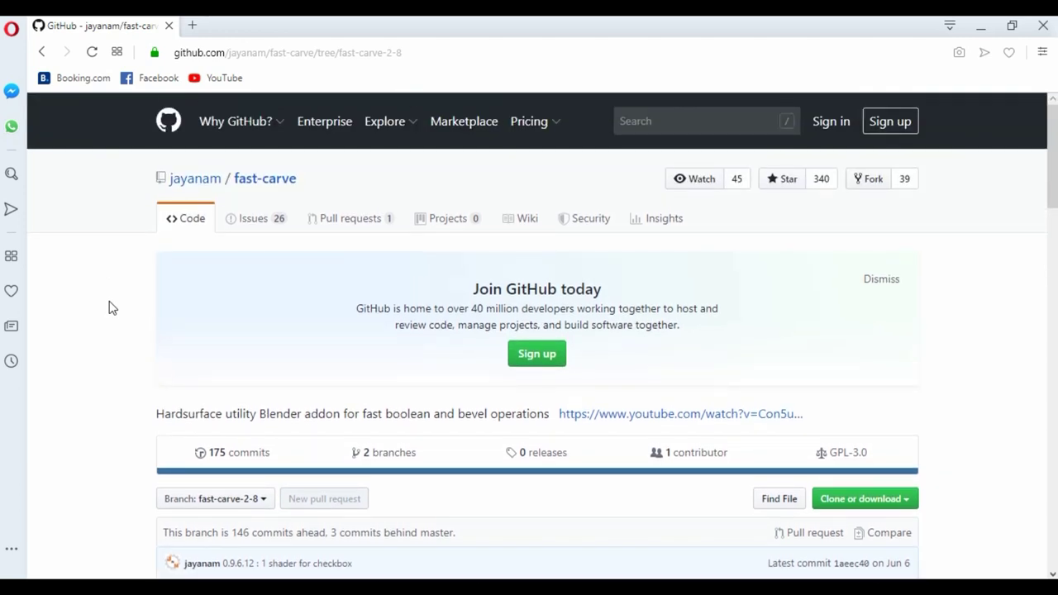
scroll(112, 307, "down", 1)
scroll(112, 307, "down", 1)
scroll(113, 307, "down", 1)
scroll(113, 308, "down", 1)
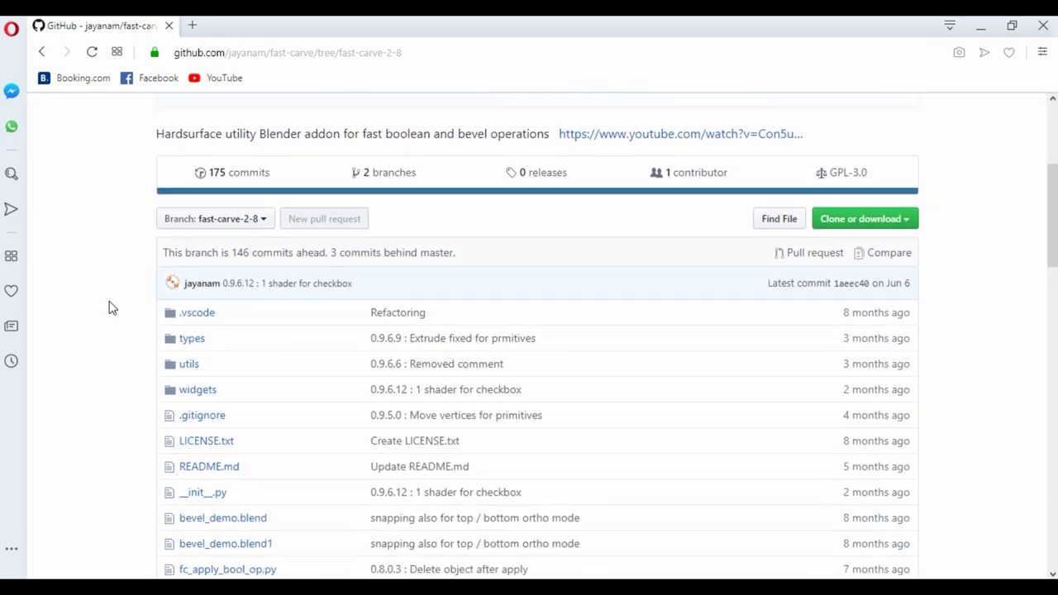
Step: Download the fast-carve-2-8 branch as a ZIP and dismiss the sign-up popup
left_click(864, 219)
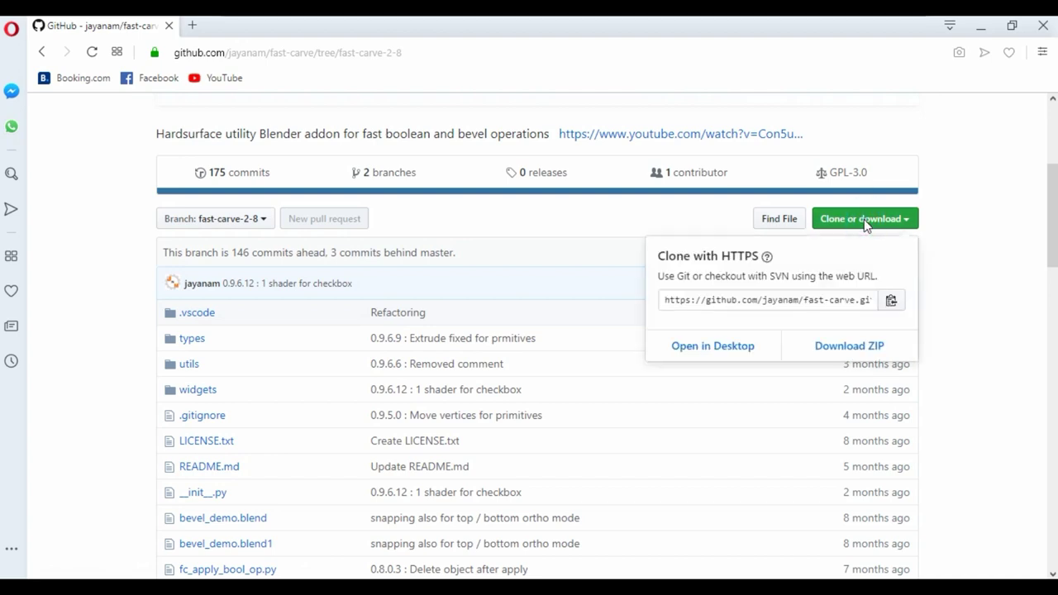
left_click(850, 347)
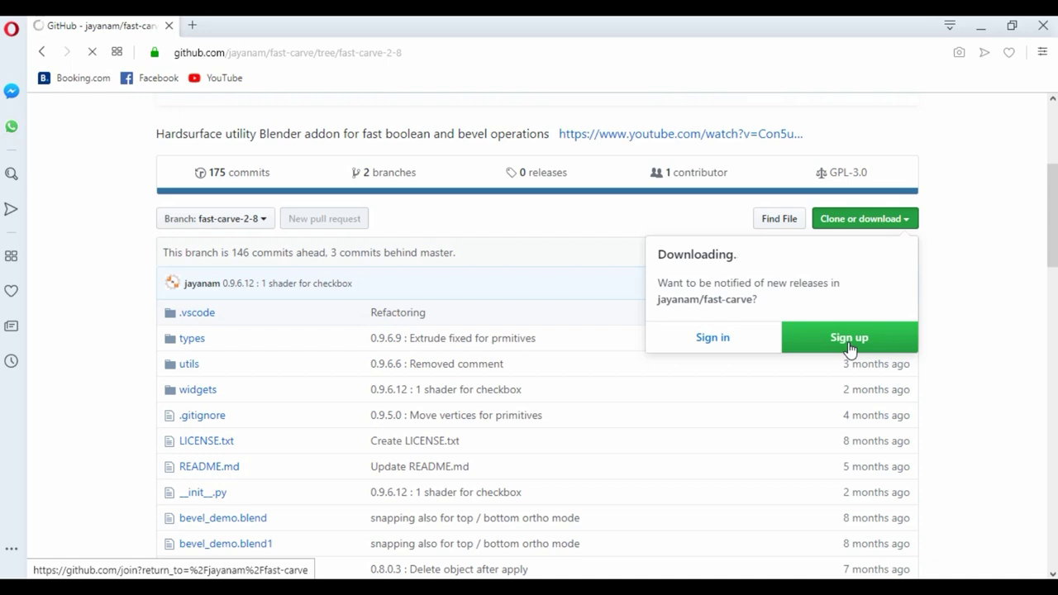
left_click(114, 244)
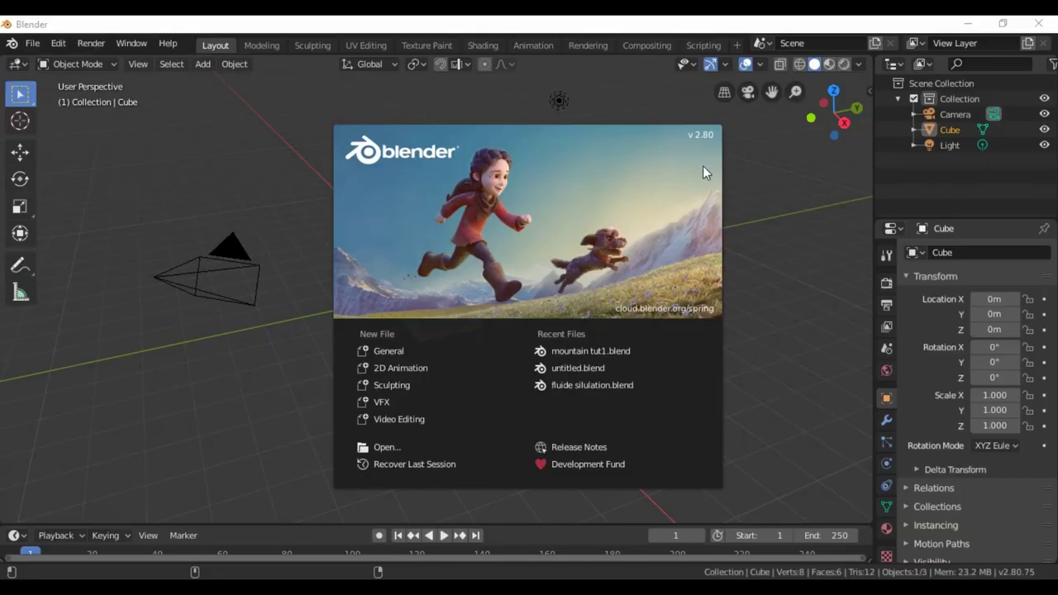
Step: Close the splash screen, open Edit > Preferences on Add-ons, and browse for an add-on file
left_click(269, 189)
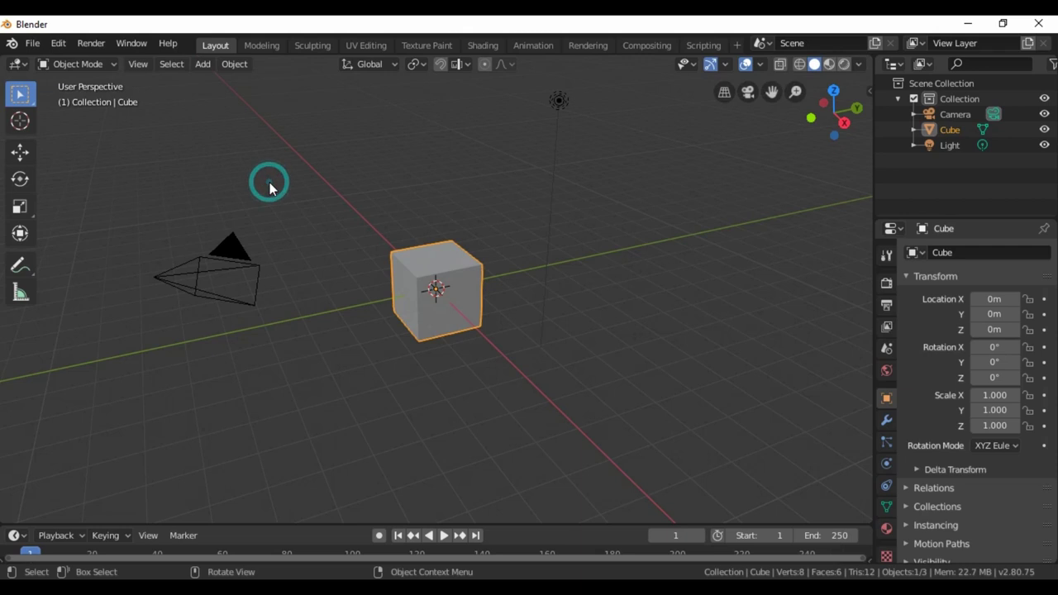
left_click(58, 44)
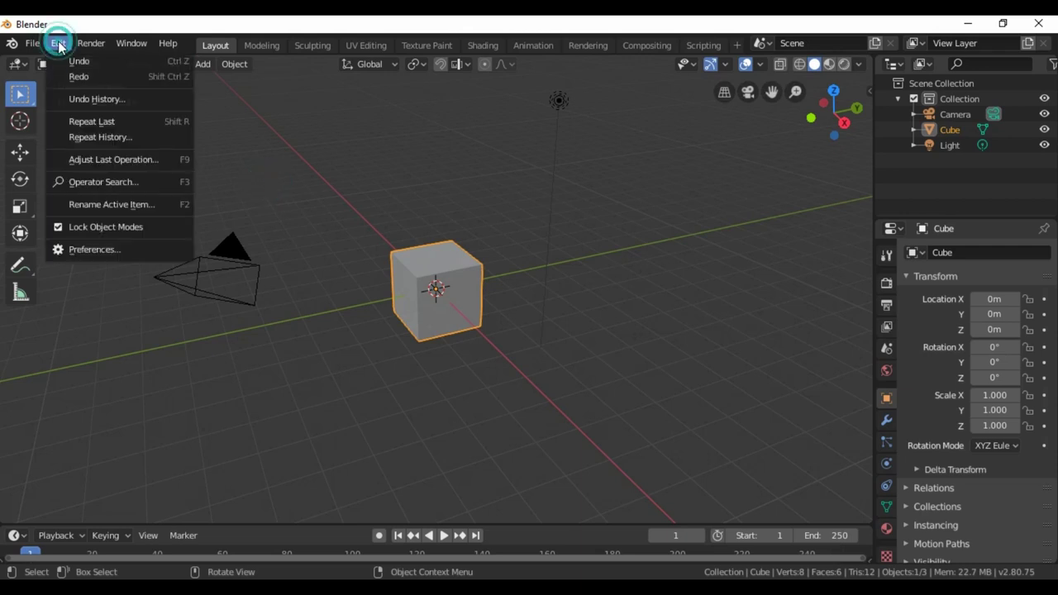
left_click(111, 250)
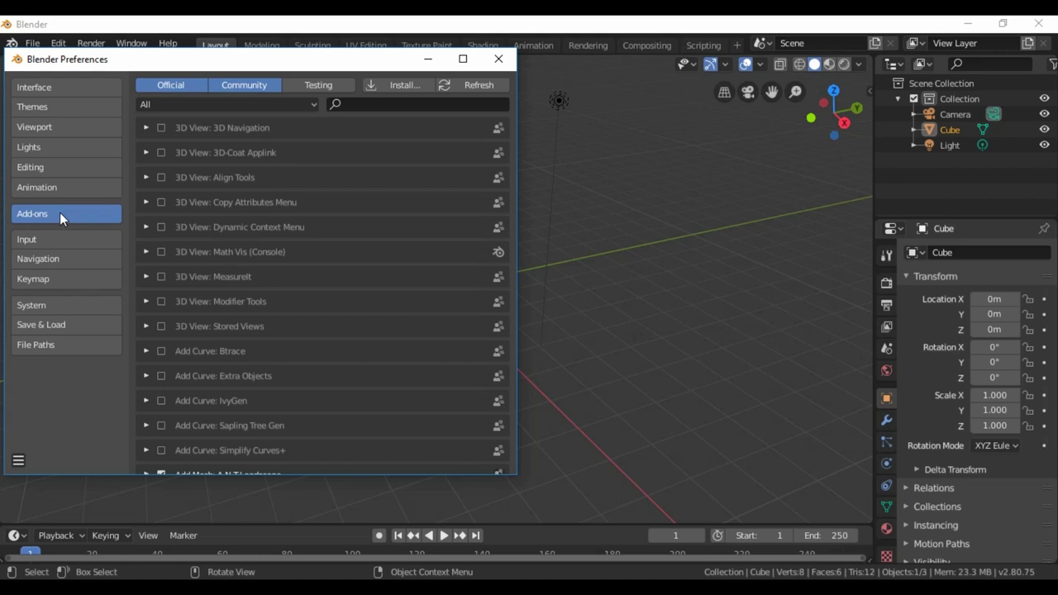
left_click(395, 83)
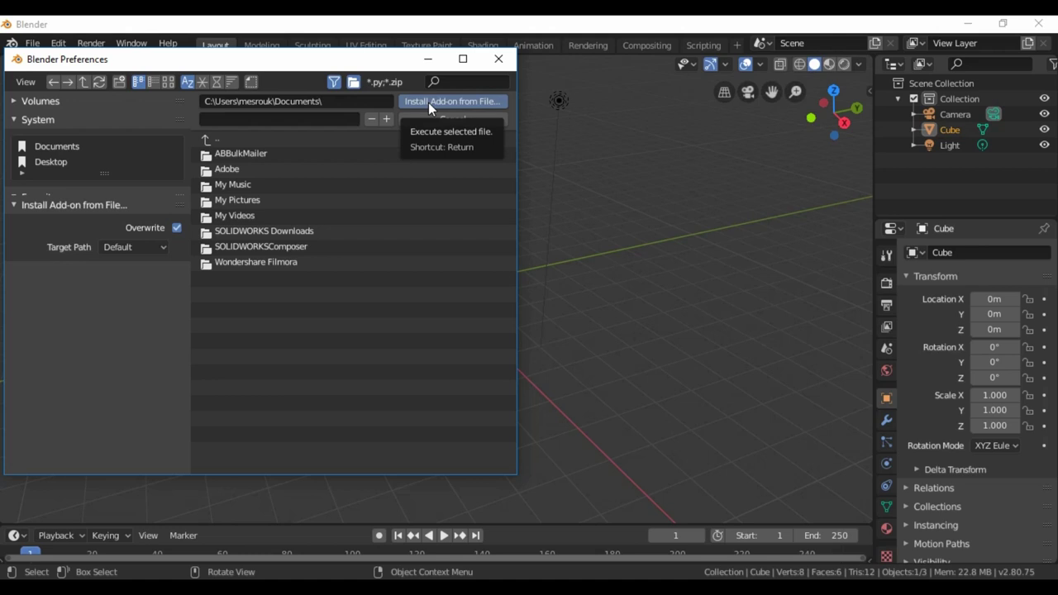
Step: Install fast-carve-fast-carve-2-8.zip from the Downloads folder as an add-on
left_click(428, 102)
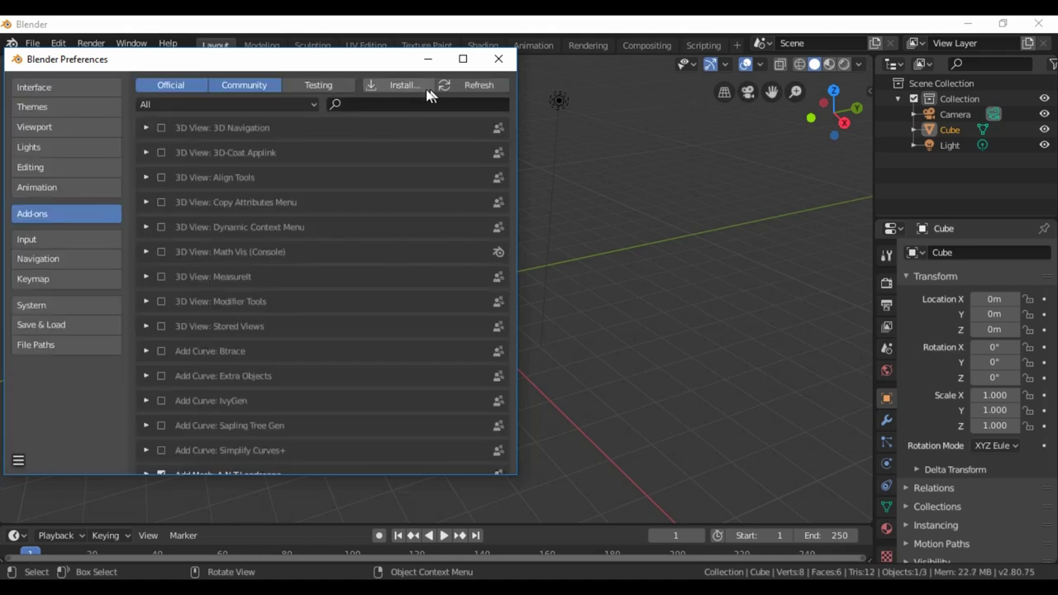
left_click(403, 86)
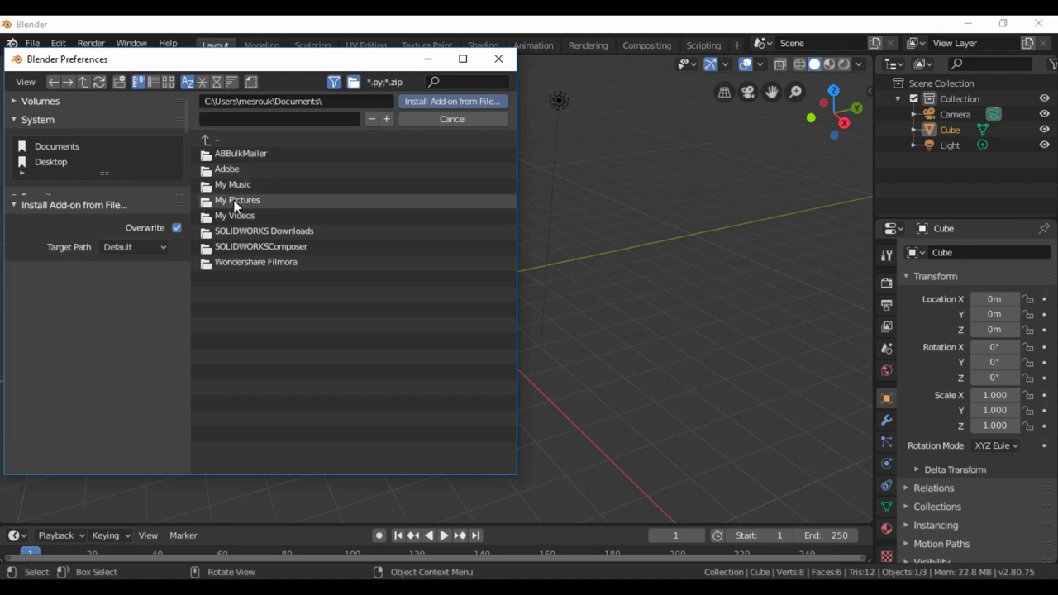
left_click(208, 138)
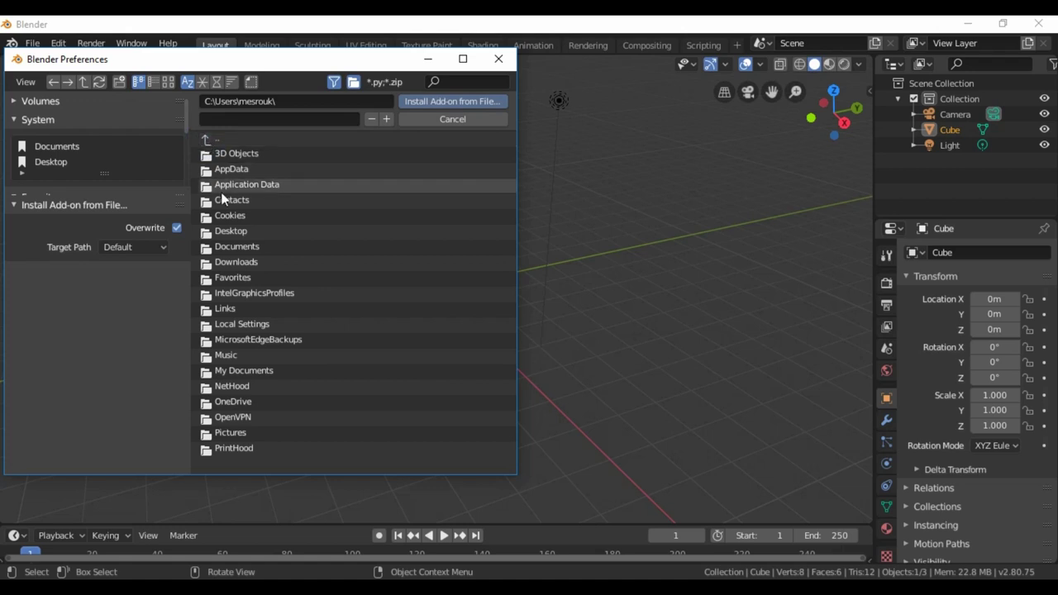
double_click(237, 262)
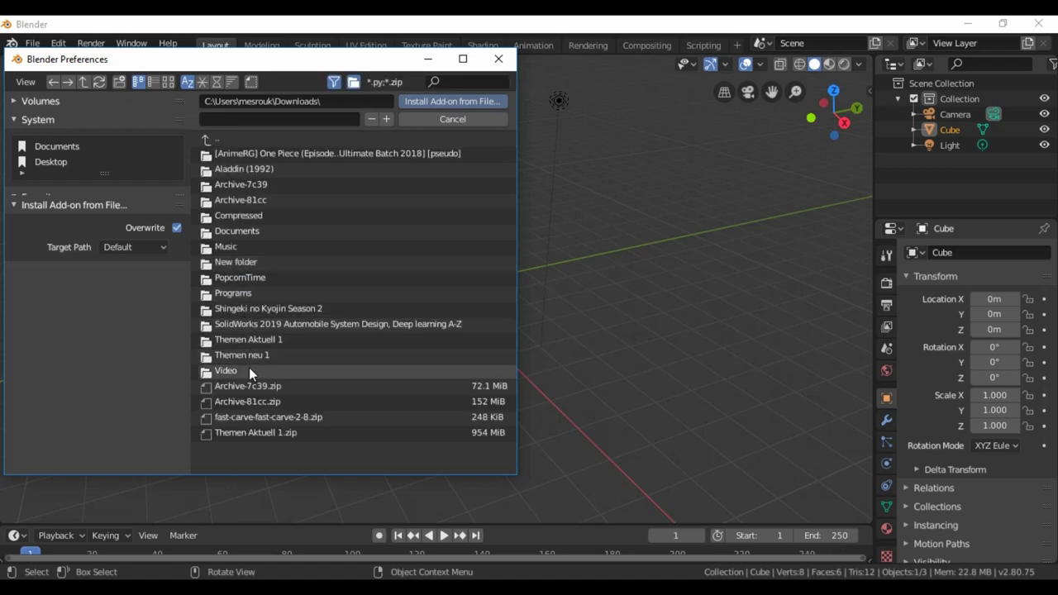
left_click(264, 417)
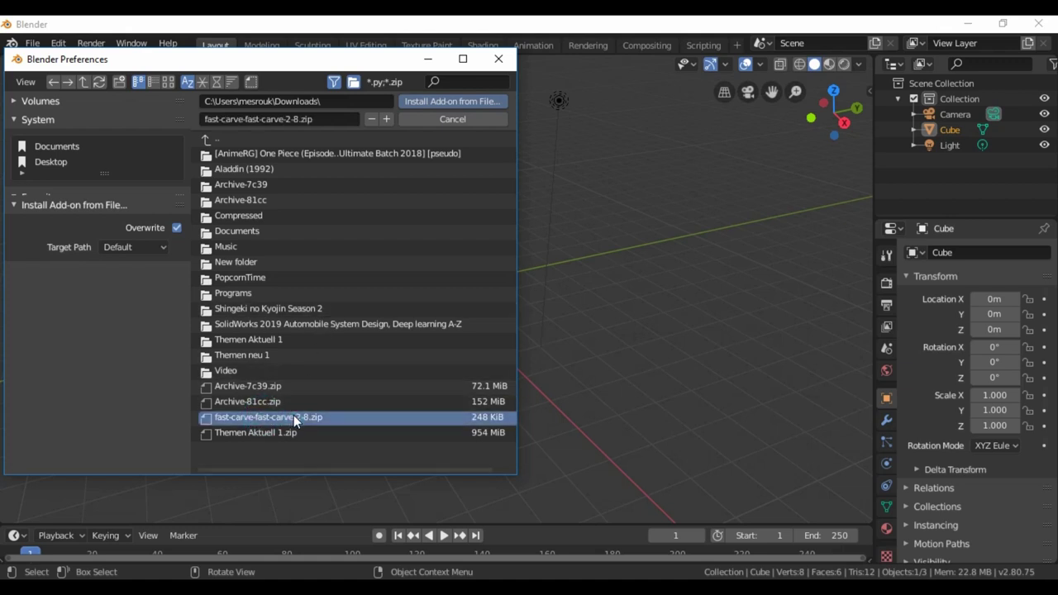
double_click(294, 418)
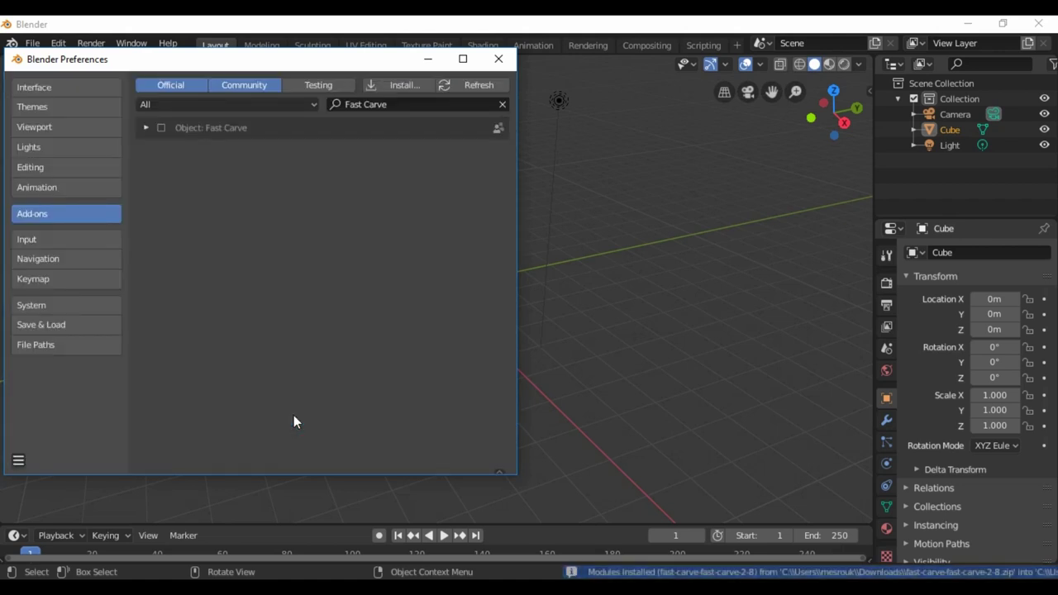
Step: Enable Object: Fast Carve, close Preferences, and select the default cube
left_click(160, 129)
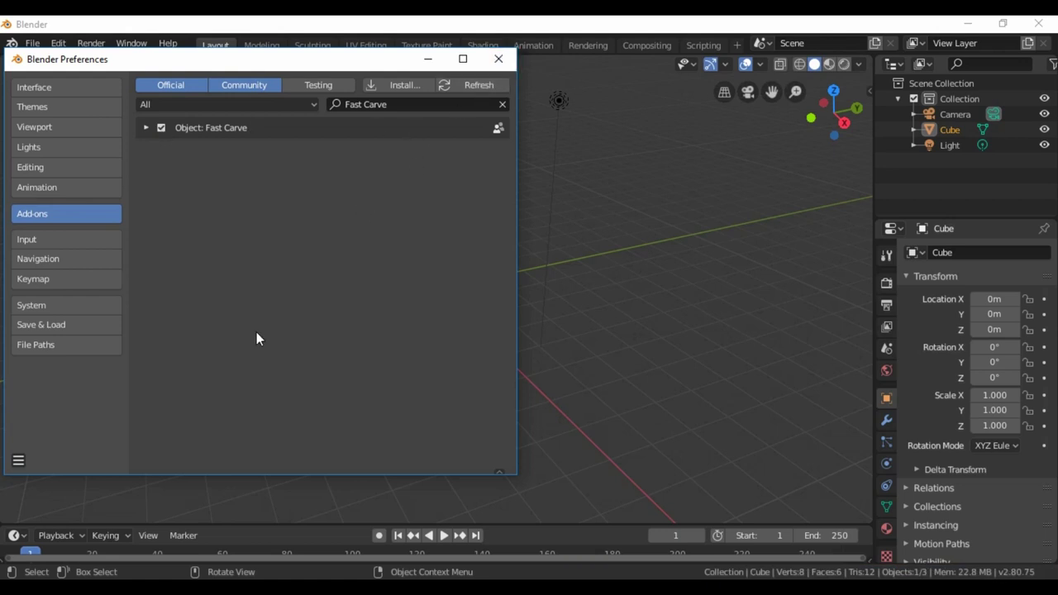
left_click(493, 61)
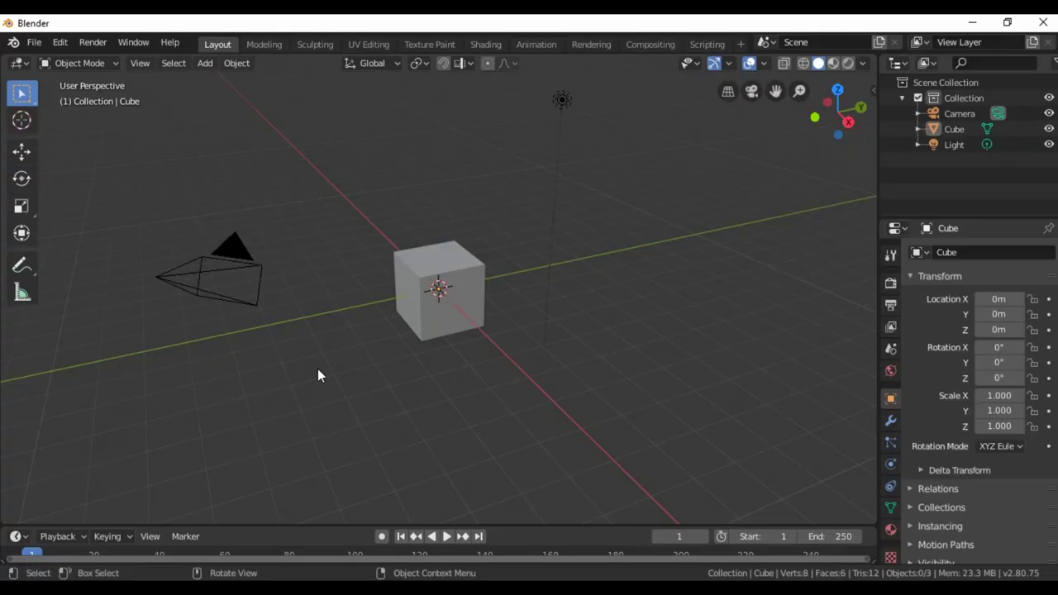
left_click(446, 274)
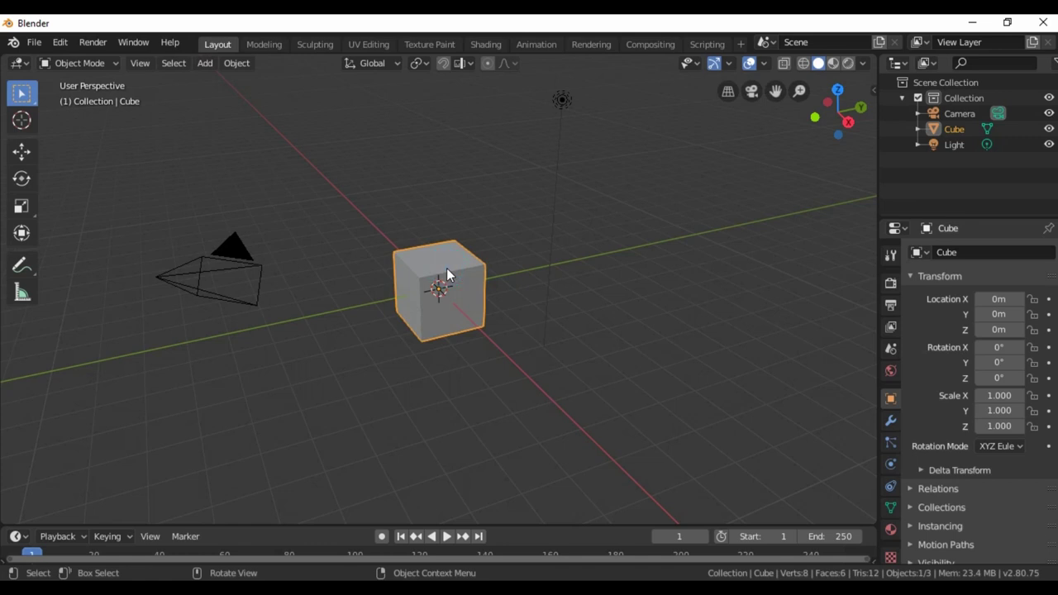
Step: Open the Fast Carve sidebar tab, pick the Cube as Boolean target, and bevel it
key("n")
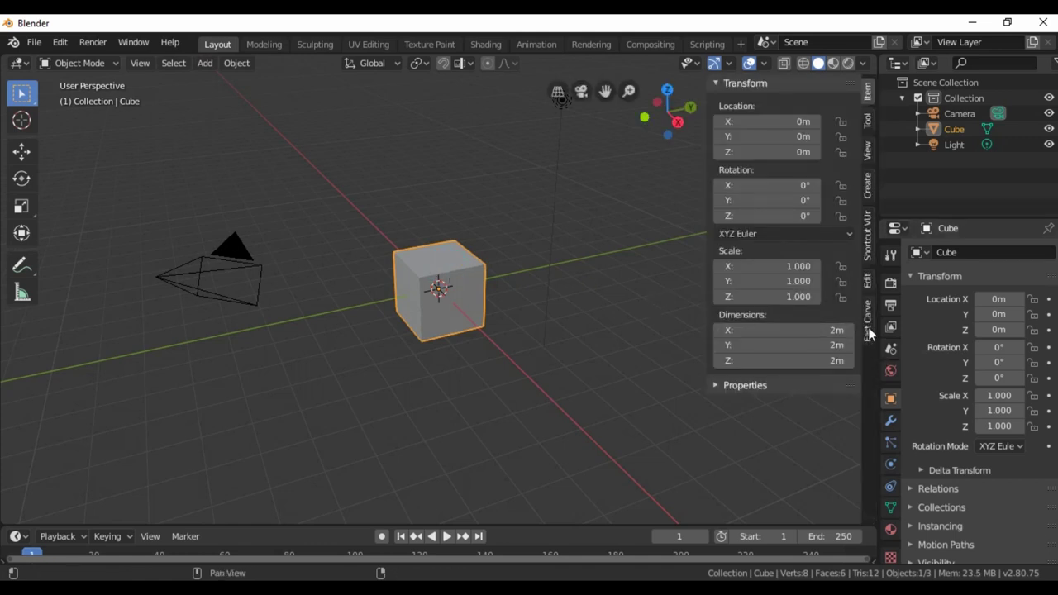
left_click(868, 331)
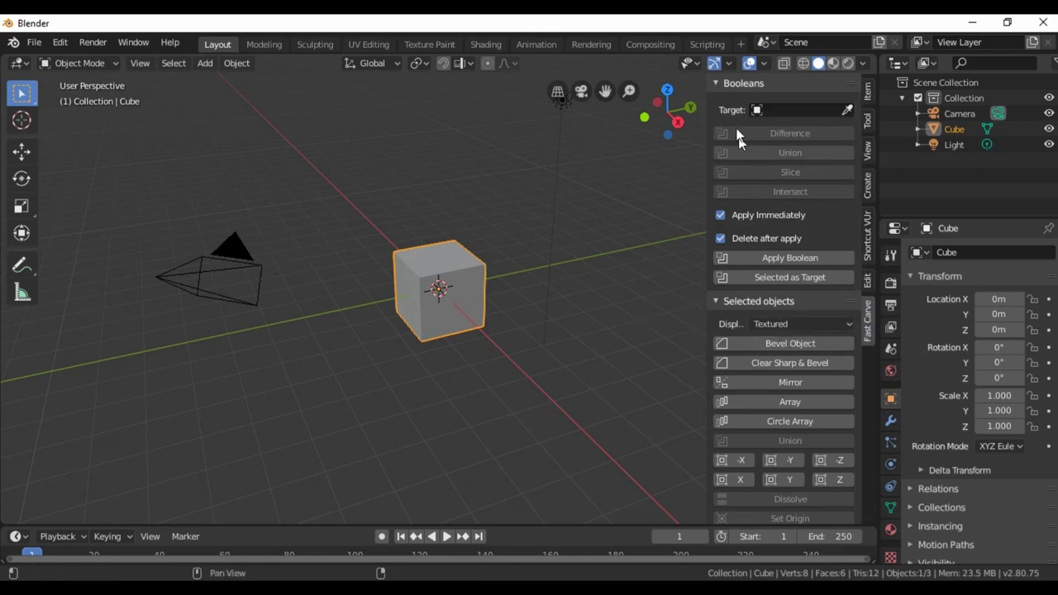
left_click(847, 110)
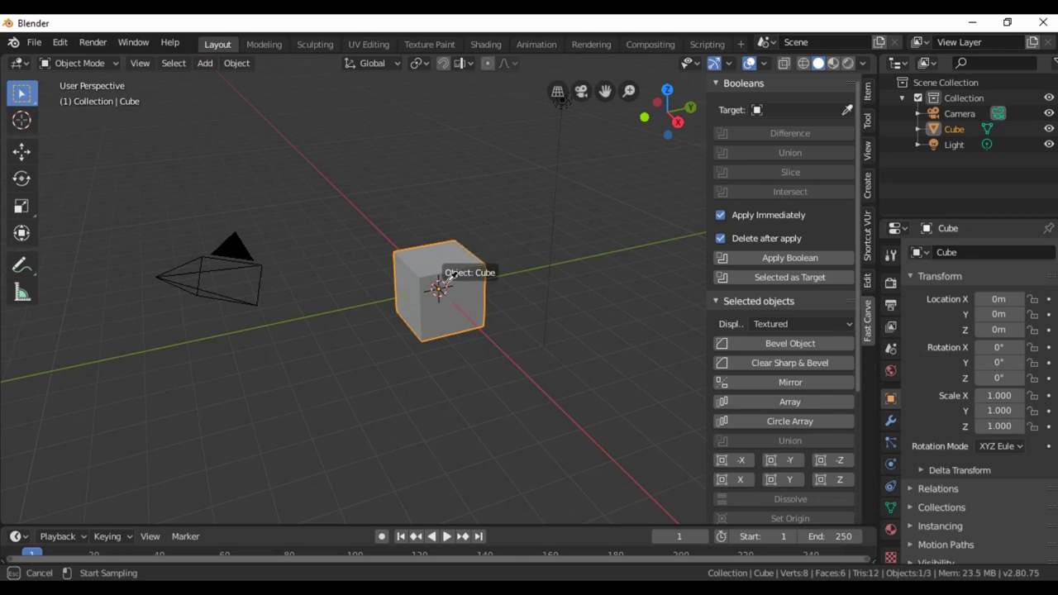
left_click(444, 270)
scroll(486, 299, "up", 3)
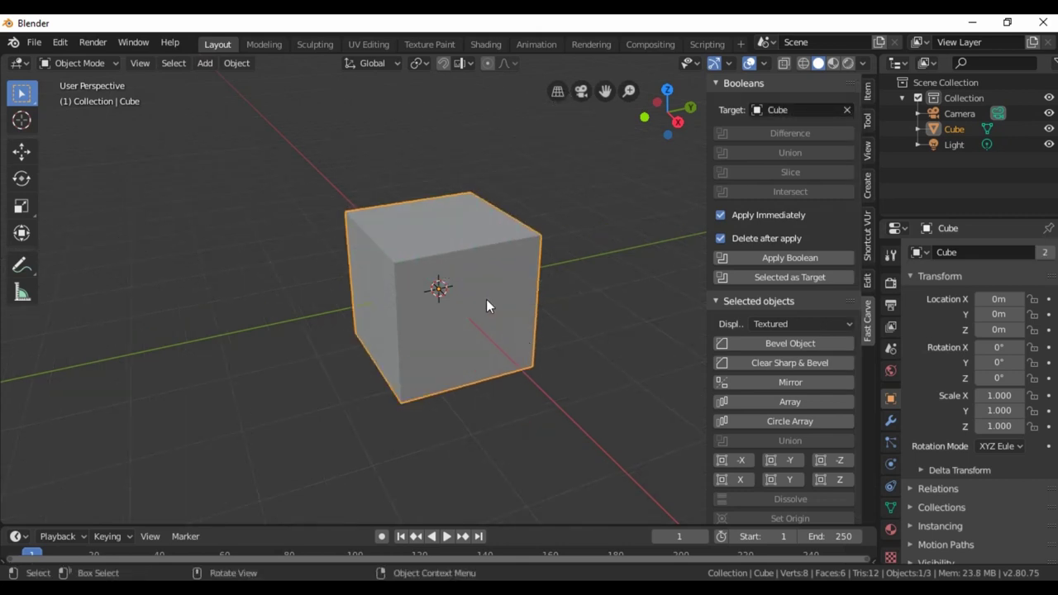
scroll(494, 306, "up", 1)
scroll(497, 310, "up", 2)
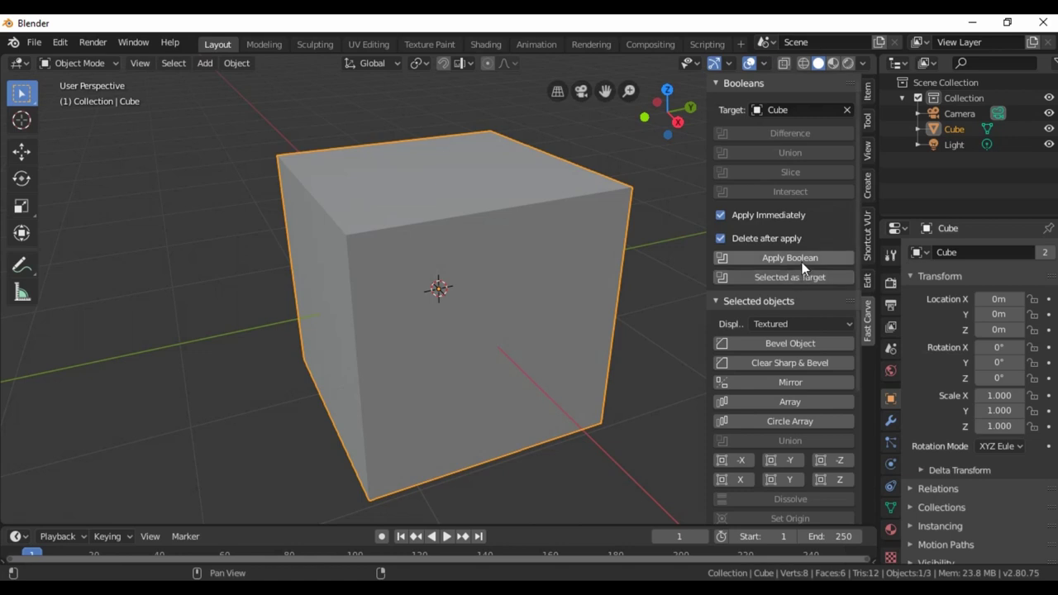
left_click(786, 343)
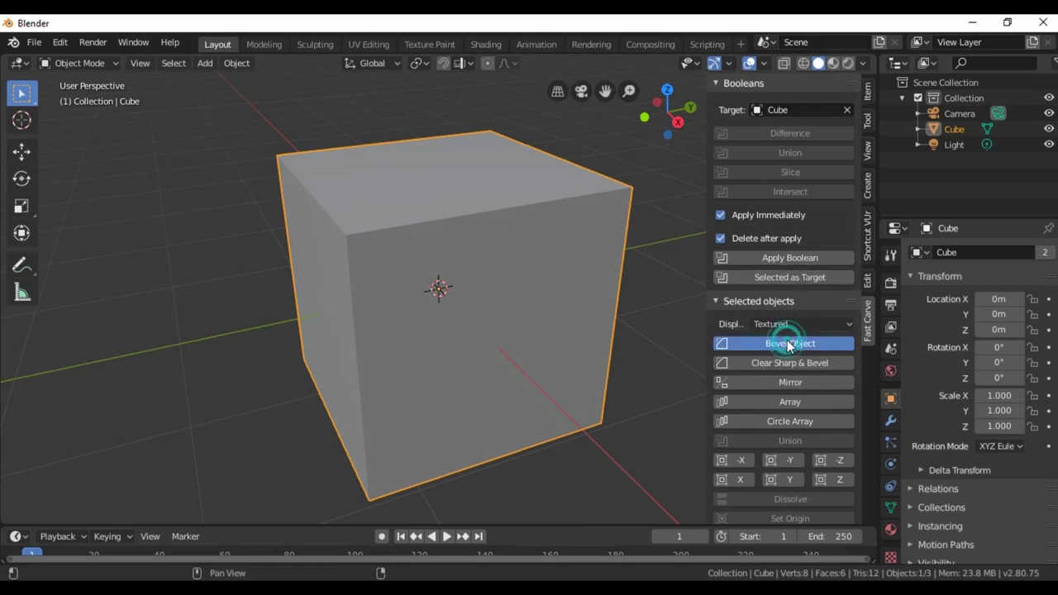
Step: Widen the bevel width by eight increments, then narrow it by four
left_click(848, 364)
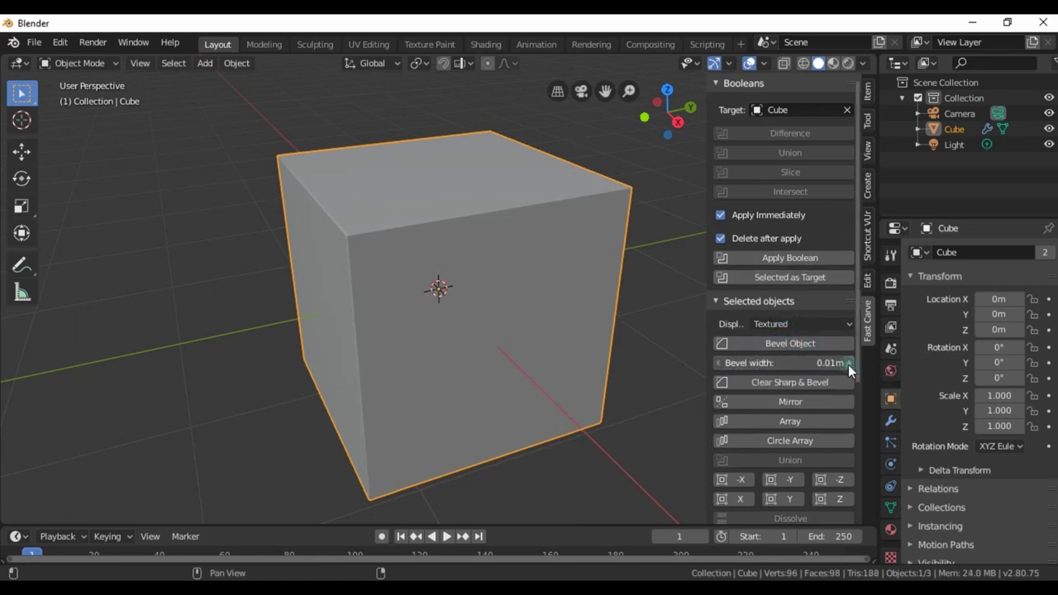
left_click(847, 365)
left_click(848, 365)
left_click(848, 364)
left_click(848, 365)
left_click(848, 364)
left_click(848, 364)
left_click(847, 365)
left_click(847, 364)
left_click(848, 364)
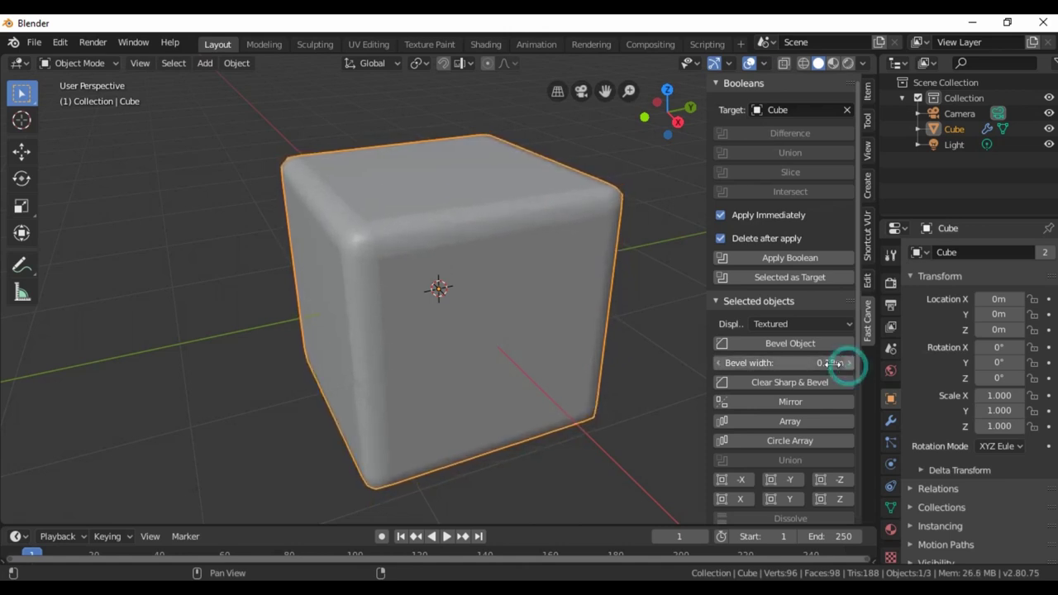
left_click(718, 364)
left_click(717, 365)
left_click(718, 364)
left_click(718, 364)
left_click(718, 365)
left_click(718, 365)
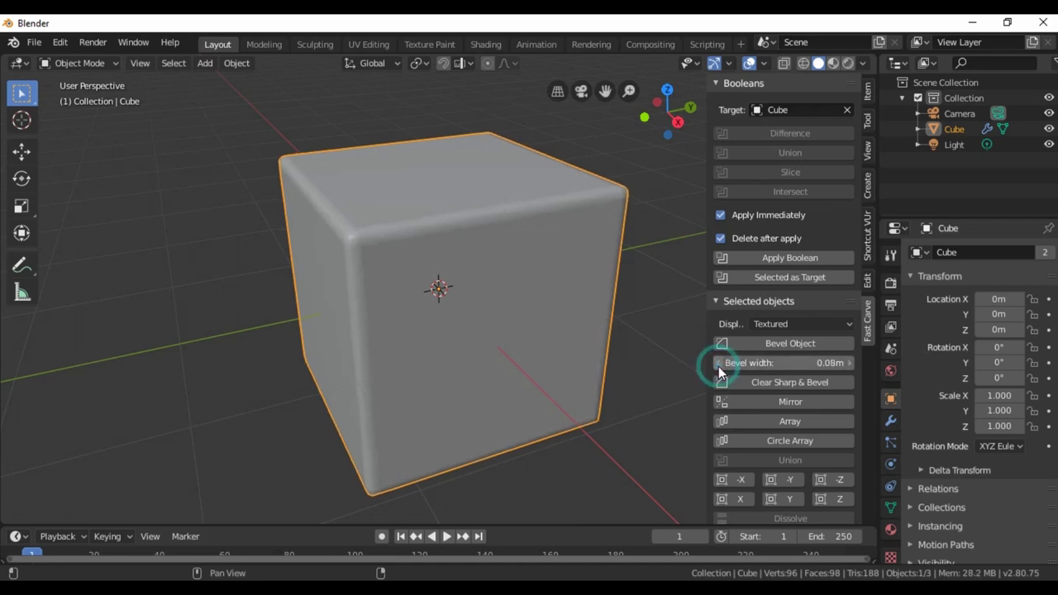
Step: Clear the sharp edges and bevel, then mirror the cube twice
left_click(795, 384)
left_click(789, 381)
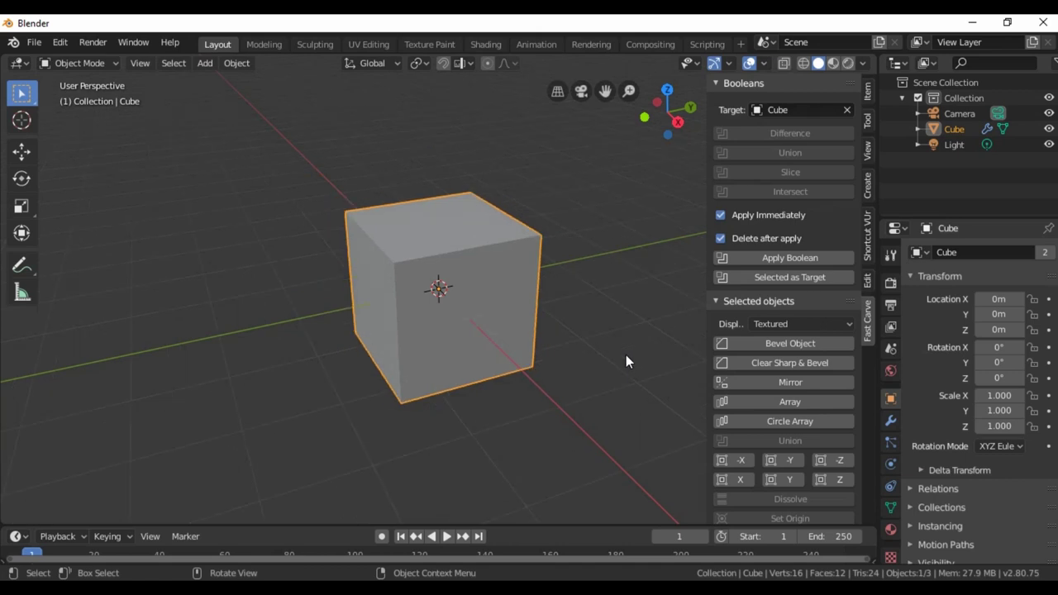
left_click(785, 380)
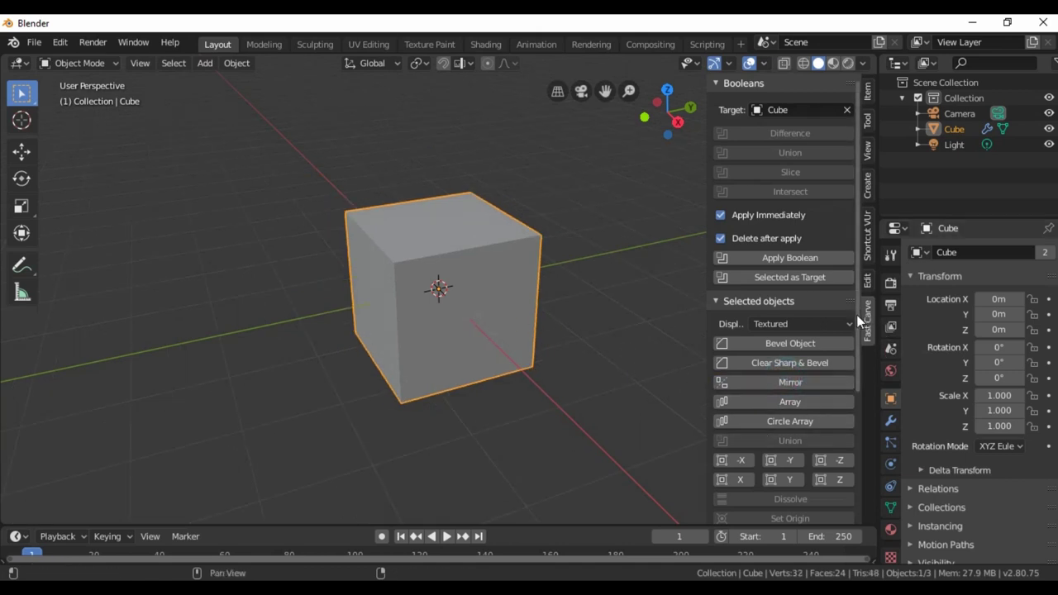
Step: Add an array to the mirrored cube and drag its X offset
scroll(865, 337, "down", 1)
scroll(869, 354, "down", 1)
scroll(874, 368, "down", 3)
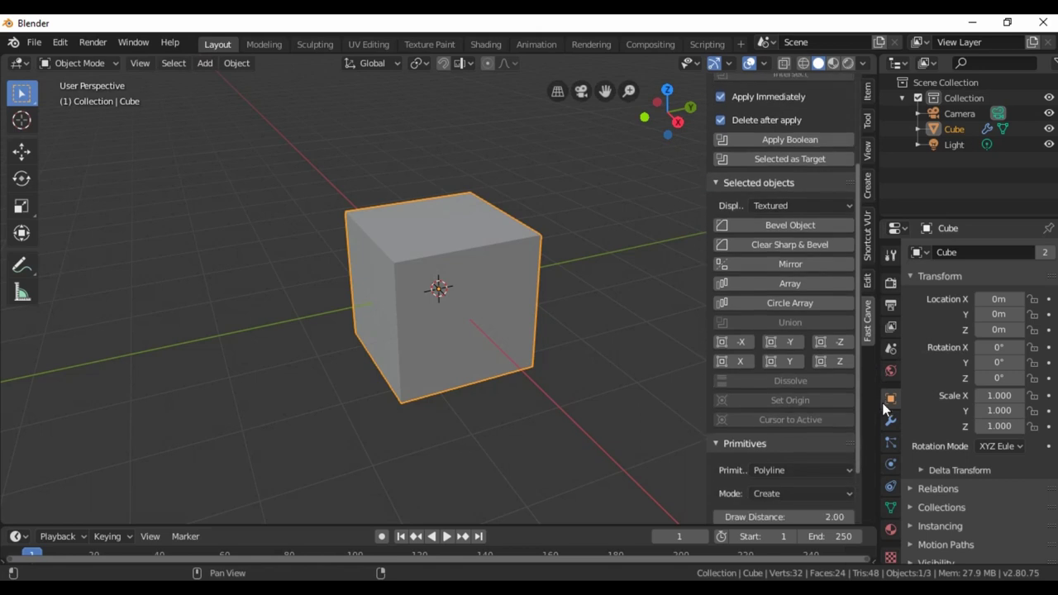
left_click(779, 283)
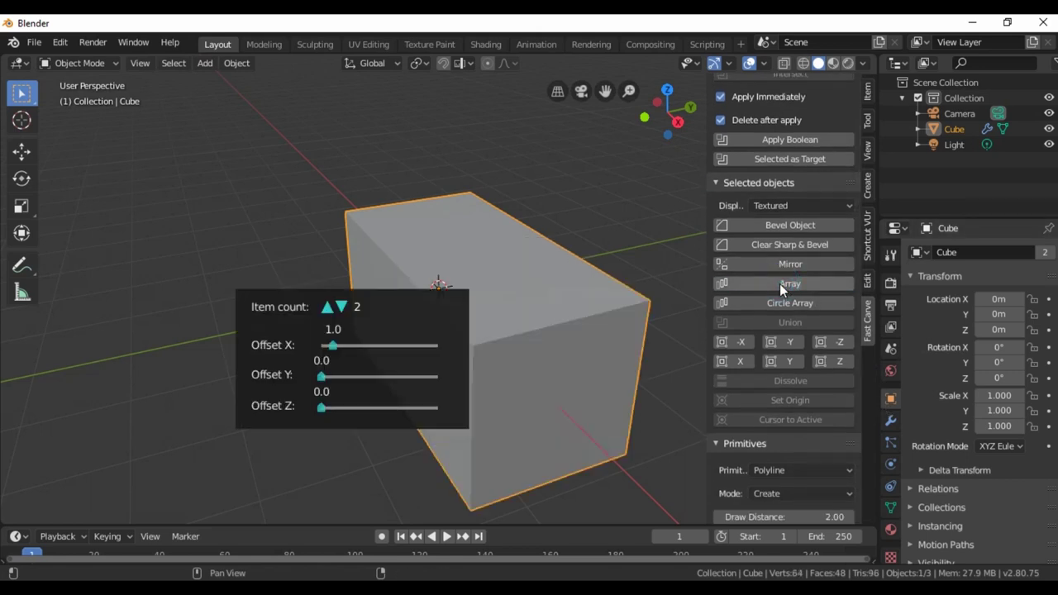
mouse_move(330, 351)
left_mouse_down()
mouse_move(398, 351)
mouse_move(337, 331)
mouse_move(375, 348)
left_mouse_up()
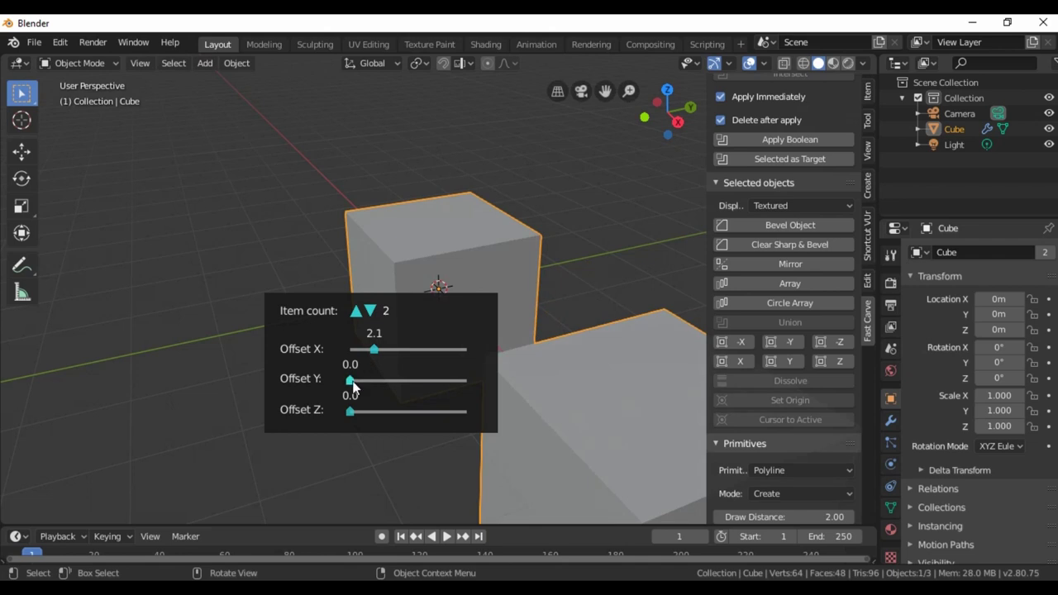
Step: Set the array to 4 items with offsets X 2.7, Y 0.0, Z 2.6
left_click_drag(350, 381, 383, 380)
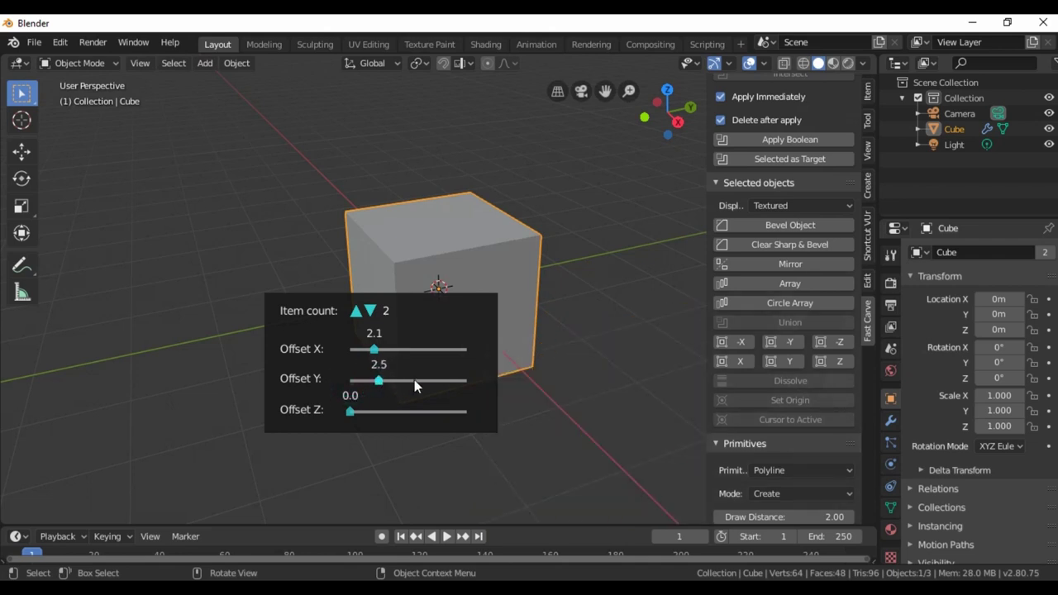
scroll(518, 349, "down", 4)
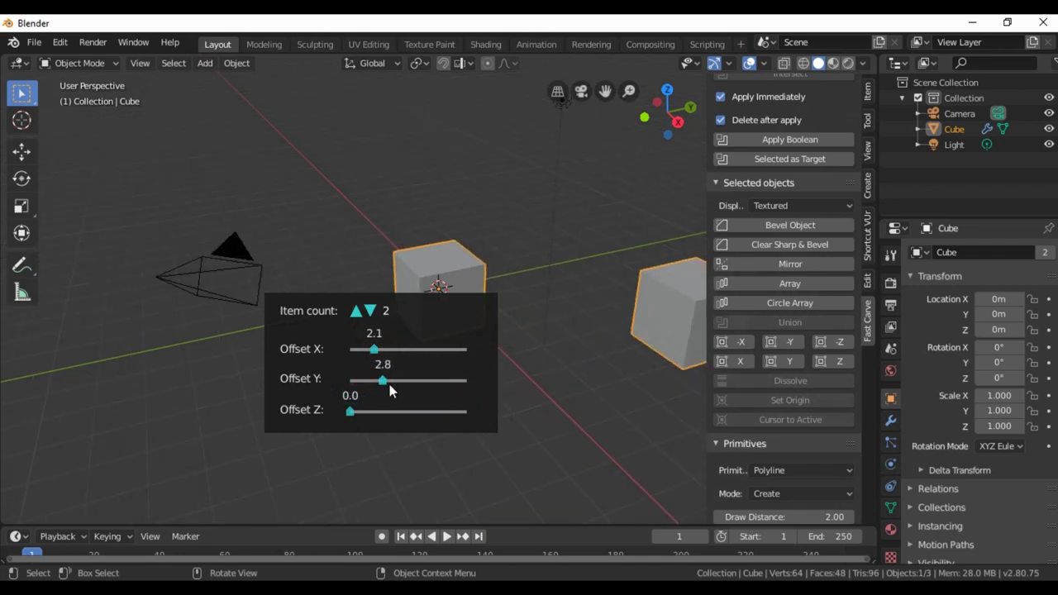
mouse_move(381, 381)
left_mouse_down()
mouse_move(408, 384)
mouse_move(376, 381)
left_mouse_up()
mouse_move(352, 415)
left_mouse_down()
mouse_move(402, 416)
mouse_move(382, 416)
left_mouse_up()
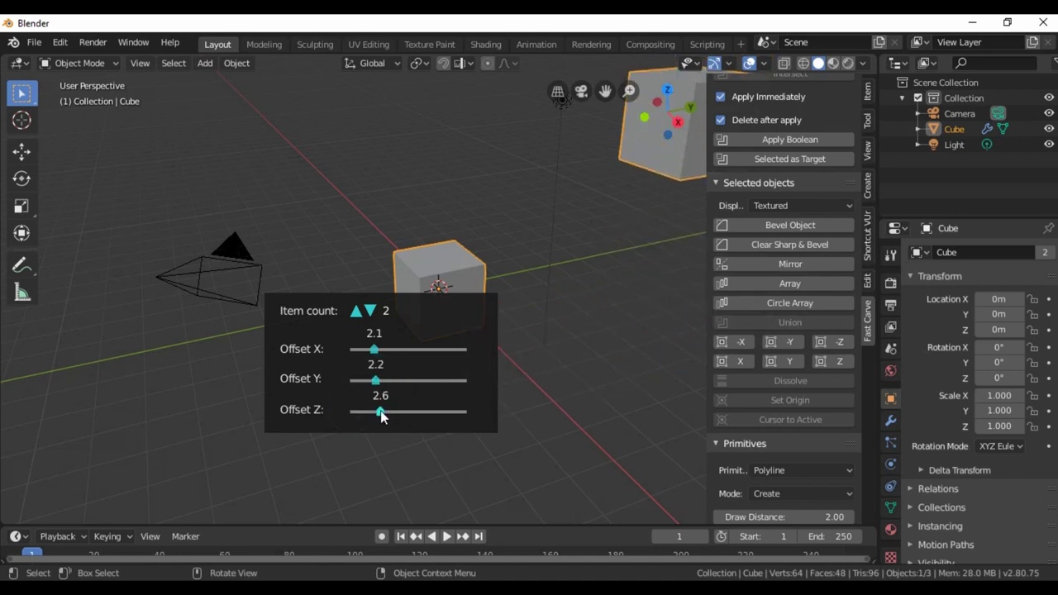
left_click(356, 312)
left_click(356, 312)
mouse_move(374, 351)
left_mouse_down()
mouse_move(408, 355)
mouse_move(382, 357)
mouse_move(385, 380)
mouse_move(413, 380)
mouse_move(343, 374)
left_mouse_up()
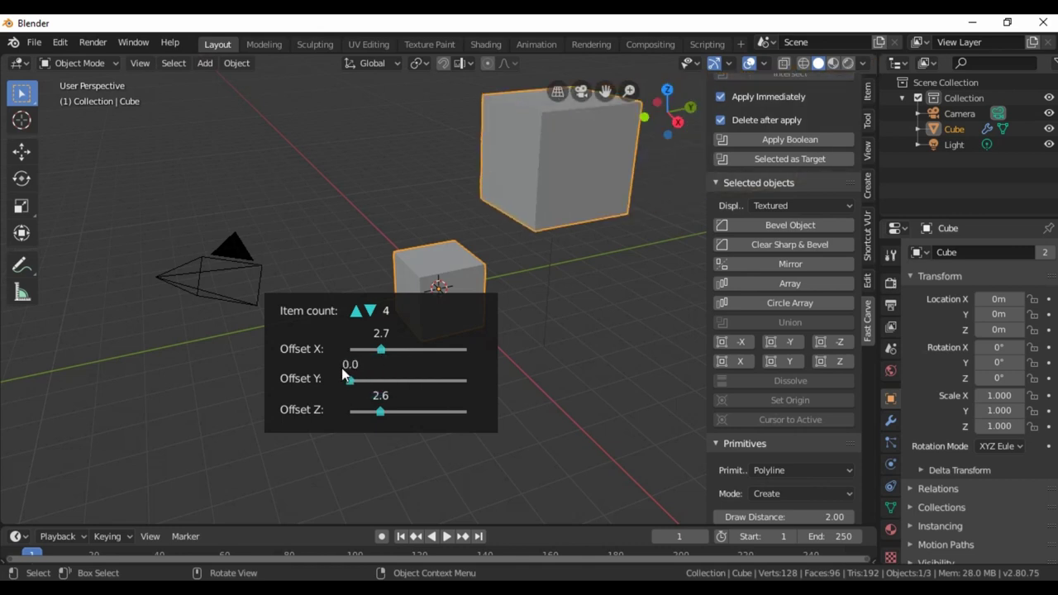